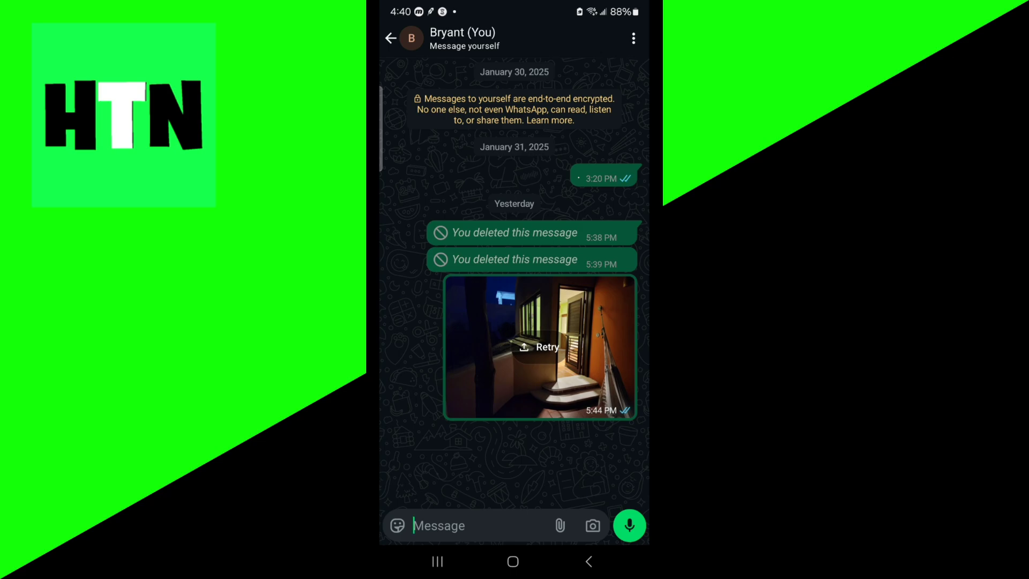
Search the Play Store for 'az screen recorder' and open the Screen Recorder - AZ Recorder listing.
left_click(513, 562)
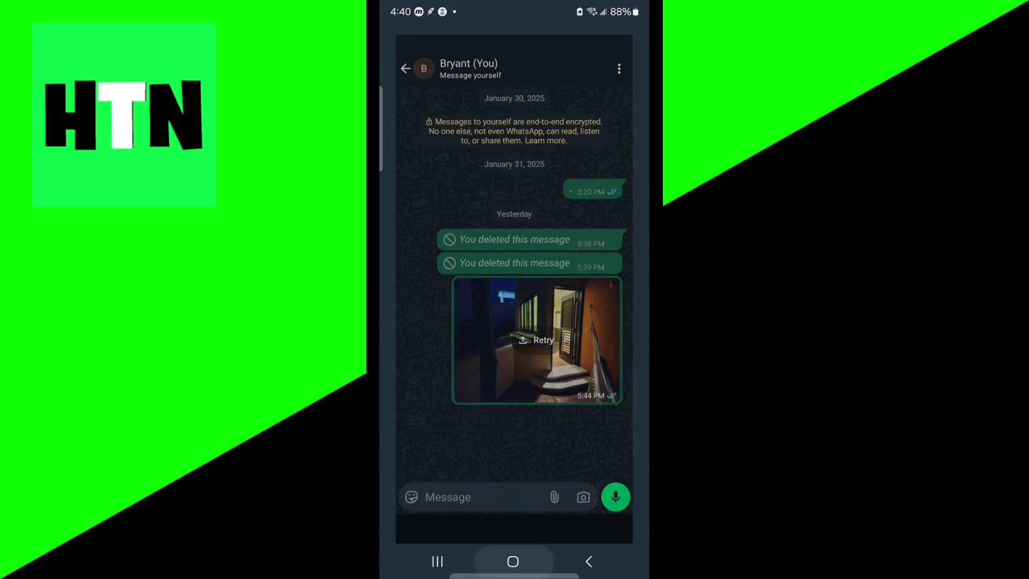
left_click(545, 514)
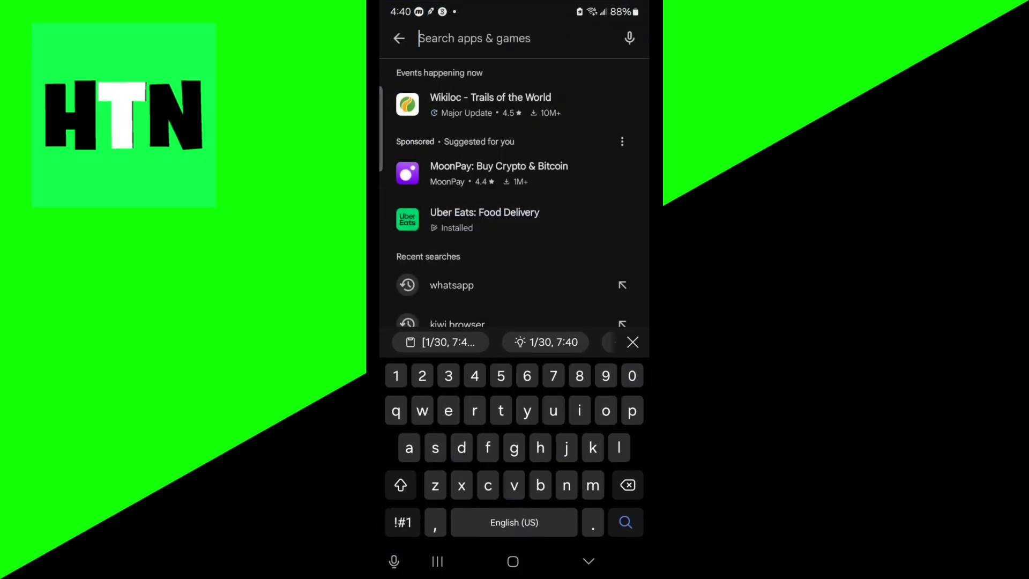
type("az sc")
left_click(471, 76)
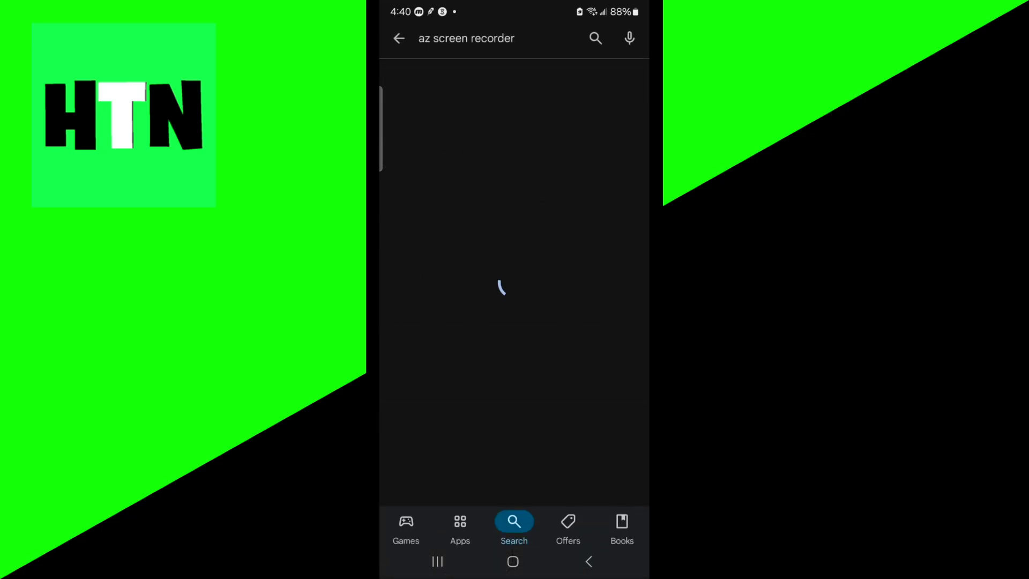
left_click(527, 273)
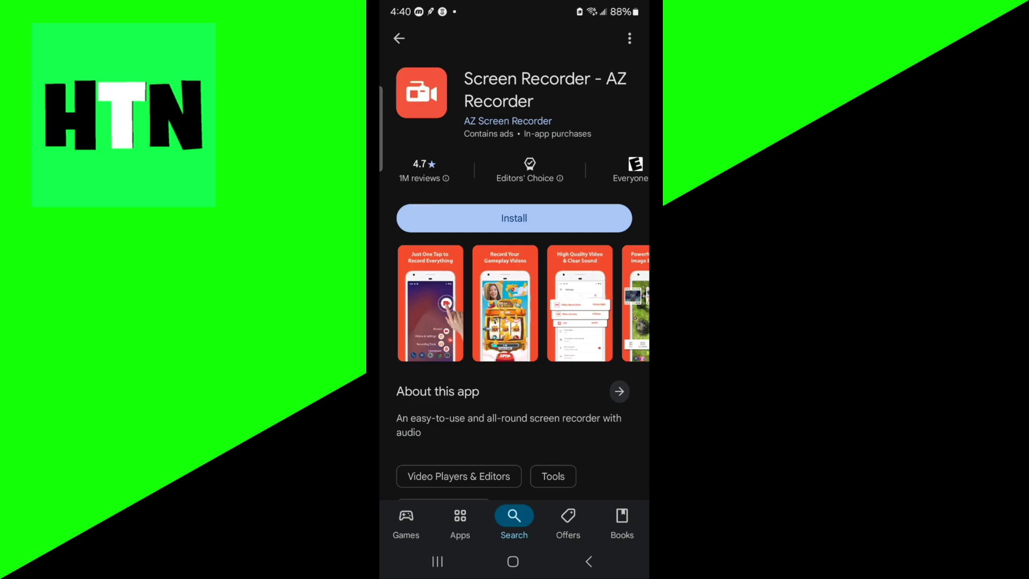
Search 'mob' in the Play Store and open the installed Mobizen Screen Recorder listing.
left_click(399, 38)
left_click(507, 38)
type("mob")
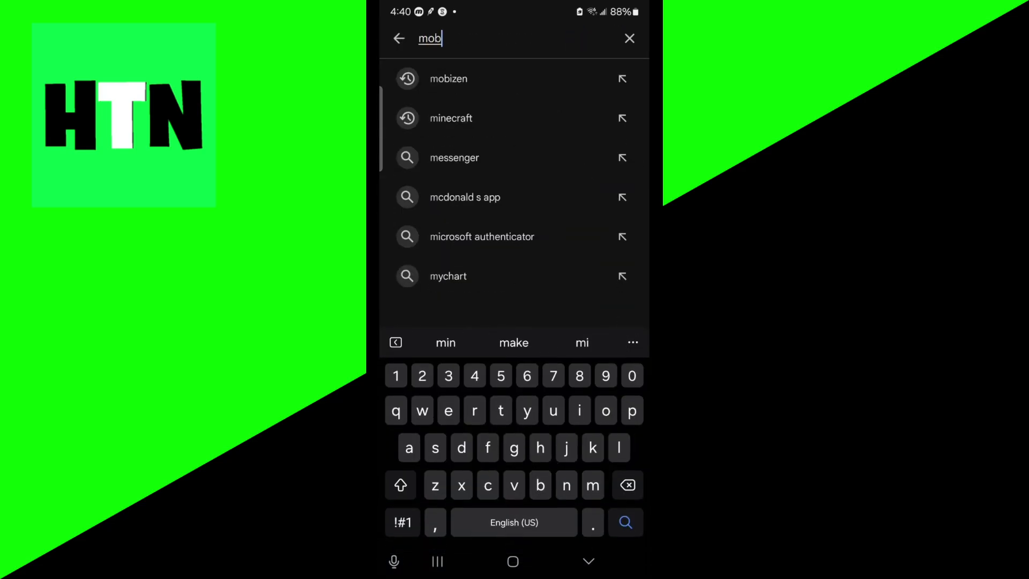
left_click(449, 78)
left_click(515, 207)
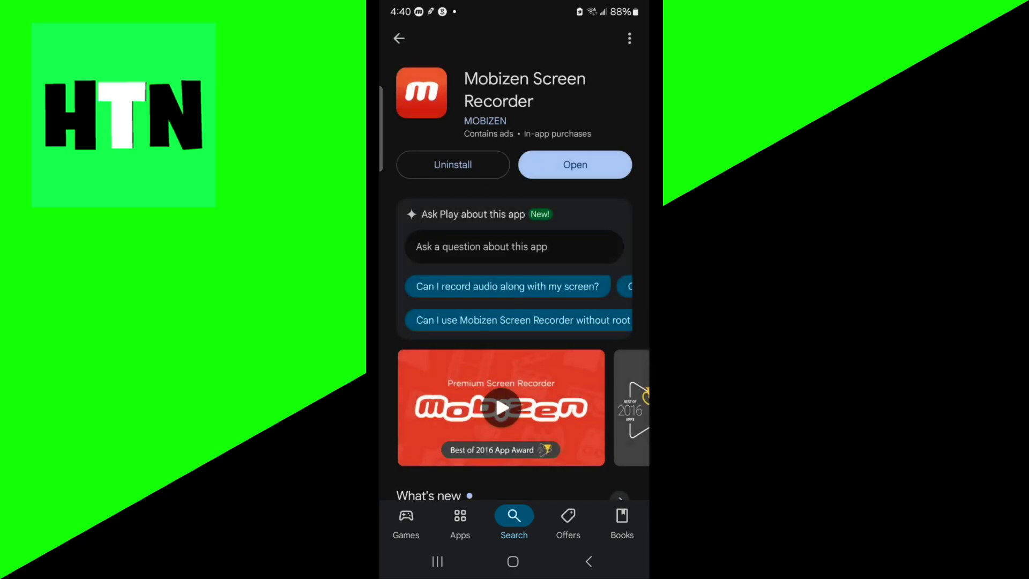